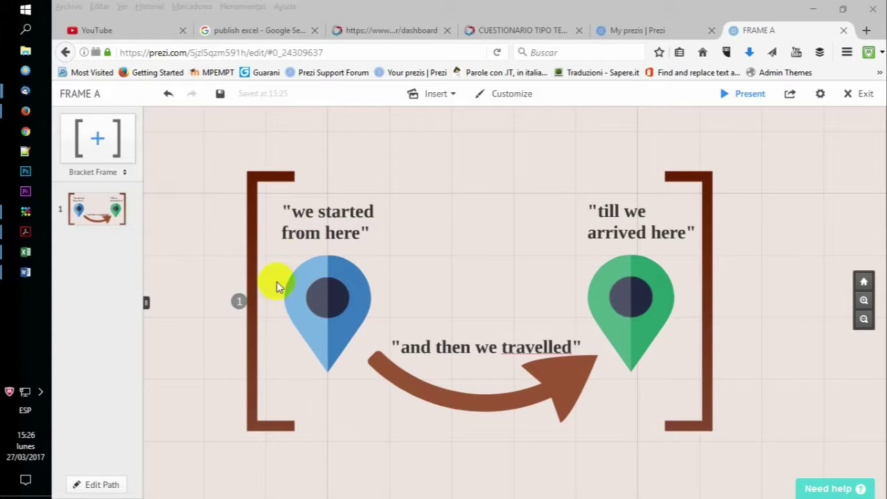
Step: Select the blue start pin in the pins-and-arrow frame
left_click(331, 281)
Step: Animate step 1's frame: fade in the blue pin, then the arrow with caption, then the green pin
right_click(82, 216)
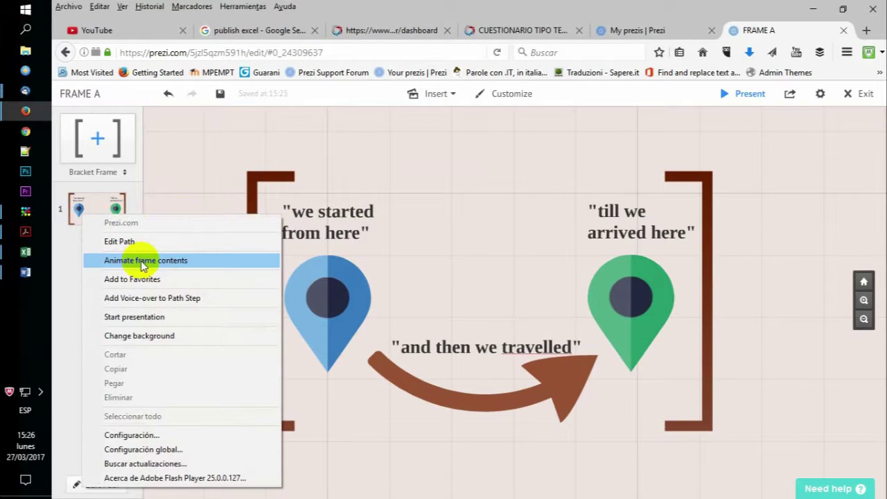
left_click(172, 271)
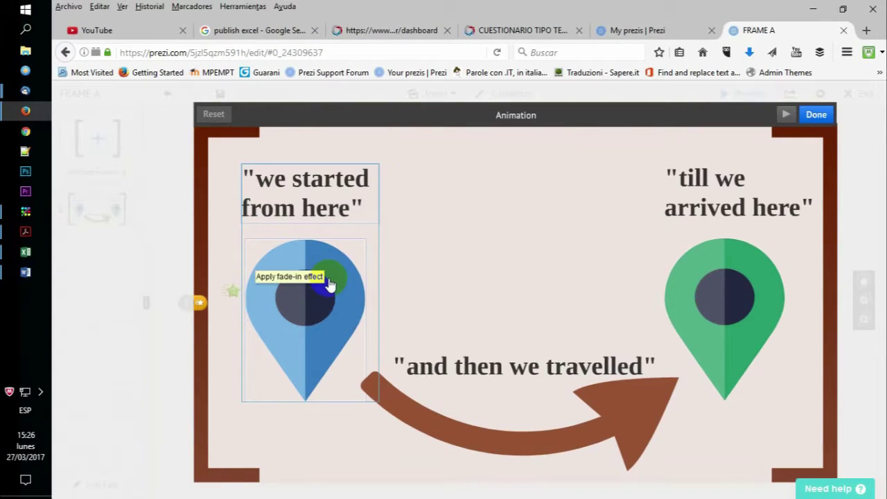
left_click(329, 284)
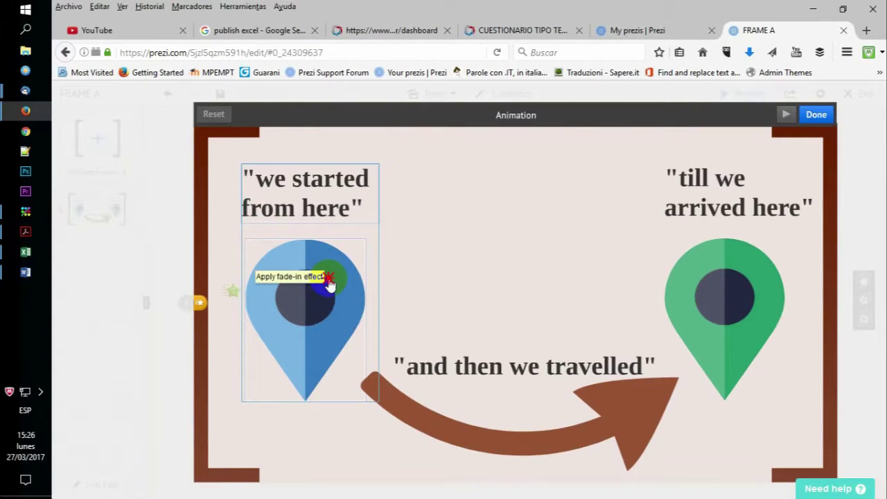
left_click(521, 379)
left_click(726, 277)
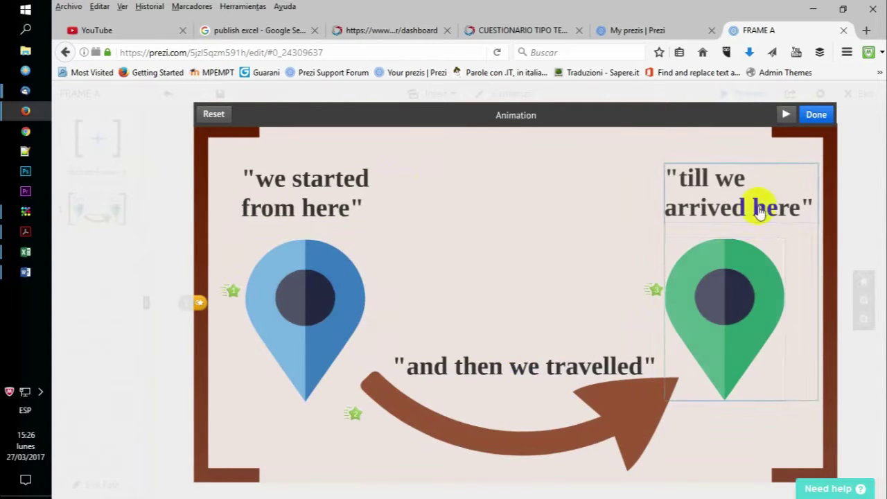
left_click(816, 114)
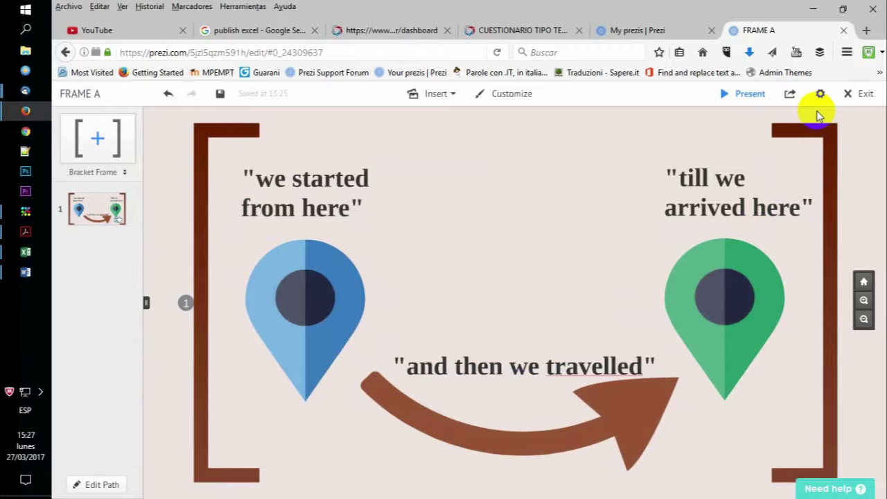
right_click(111, 209)
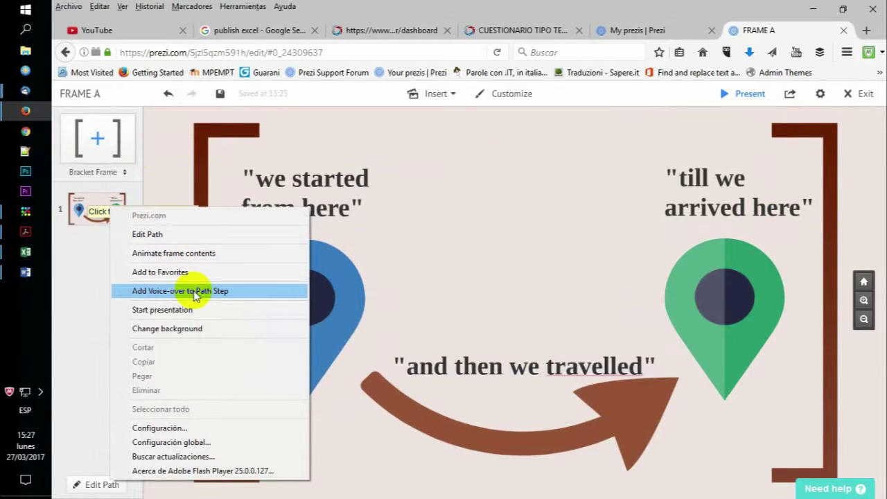
left_click(73, 257)
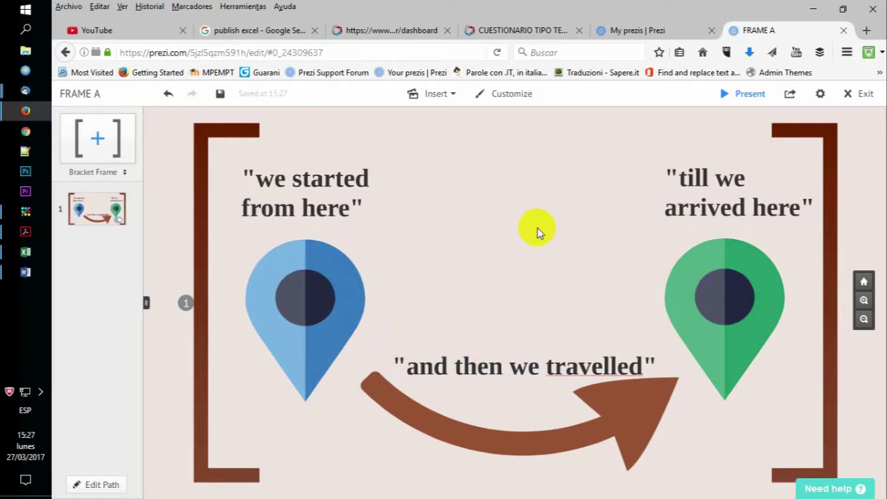
left_click(402, 428)
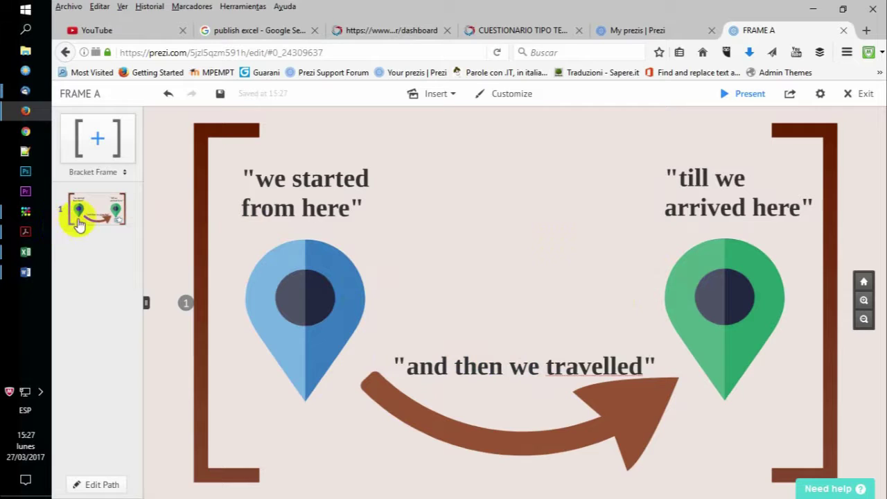
Step: Clear the fade-ins on the green pin, the arrow and the blue pin in step 1
right_click(103, 214)
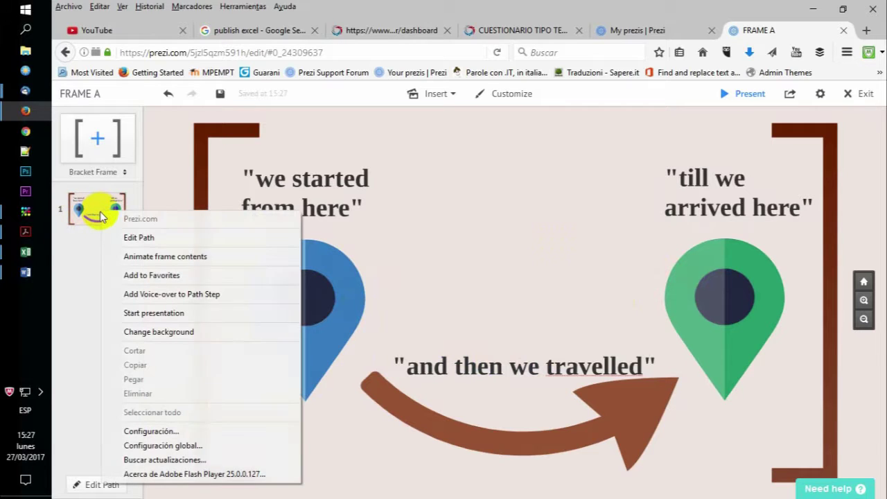
left_click(208, 256)
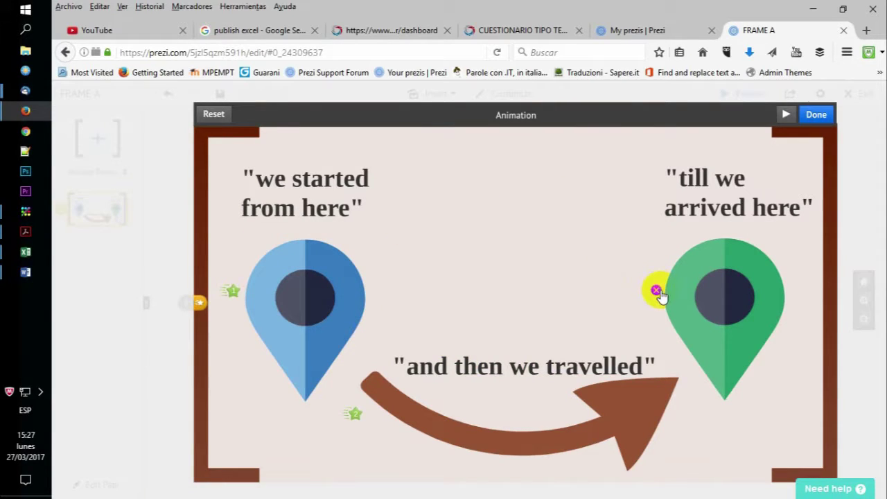
left_click(655, 291)
left_click(353, 418)
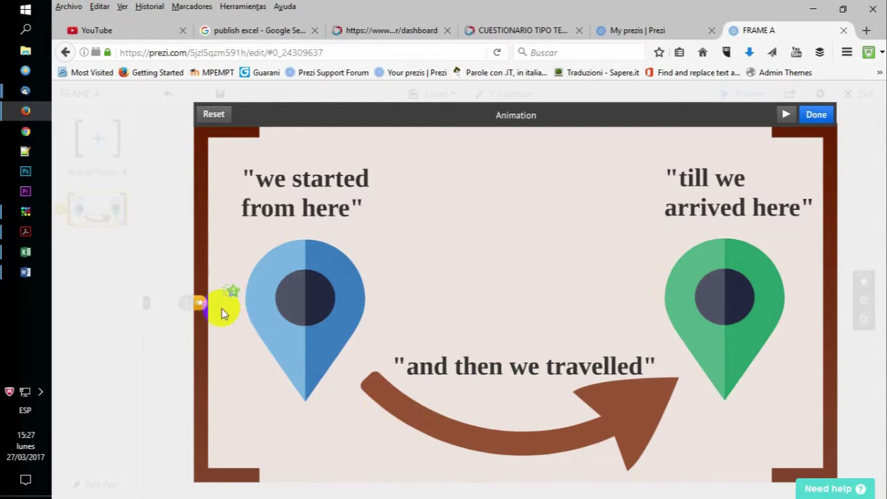
left_click(231, 292)
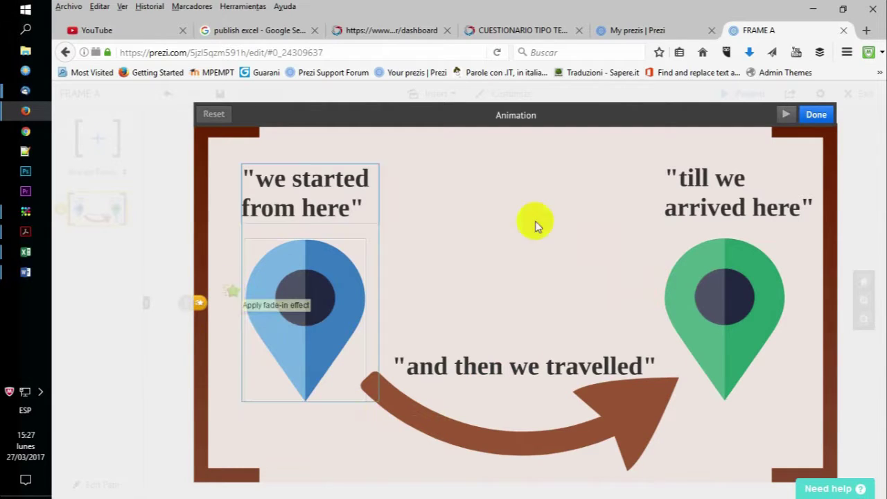
left_click(814, 114)
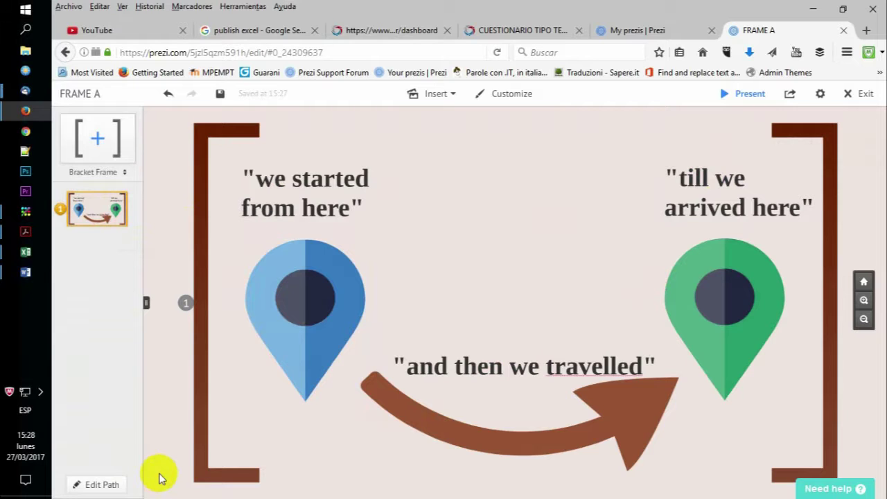
Step: Place a new bracket frame to the right of the first frame
left_click(109, 485)
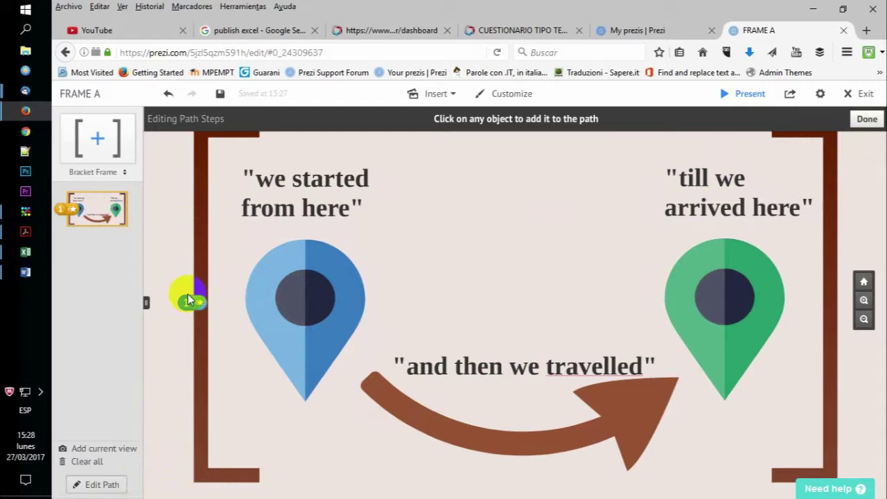
left_click(110, 486)
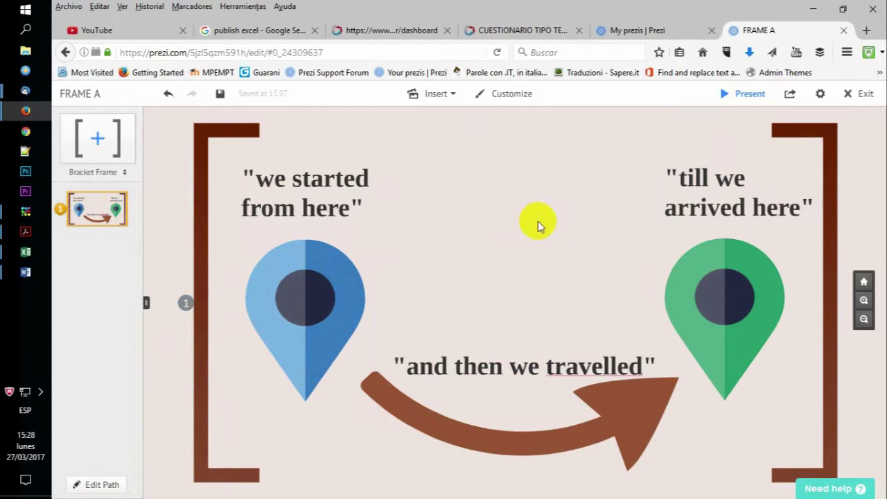
scroll(550, 237, "down", 3)
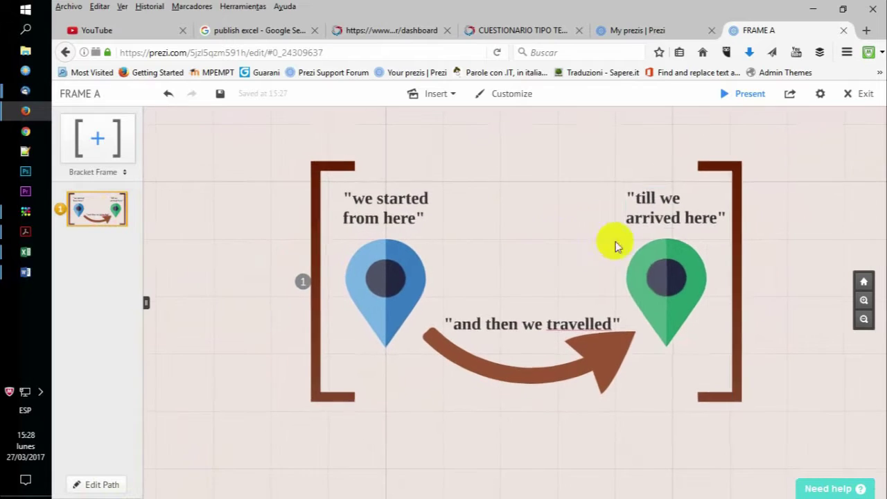
left_click_drag(787, 260, 416, 236)
left_click_drag(97, 138, 698, 298)
left_click(707, 305)
Step: Add large 'DUMMY FRAME' text inside the new frame, then return to step 1
left_click(396, 305)
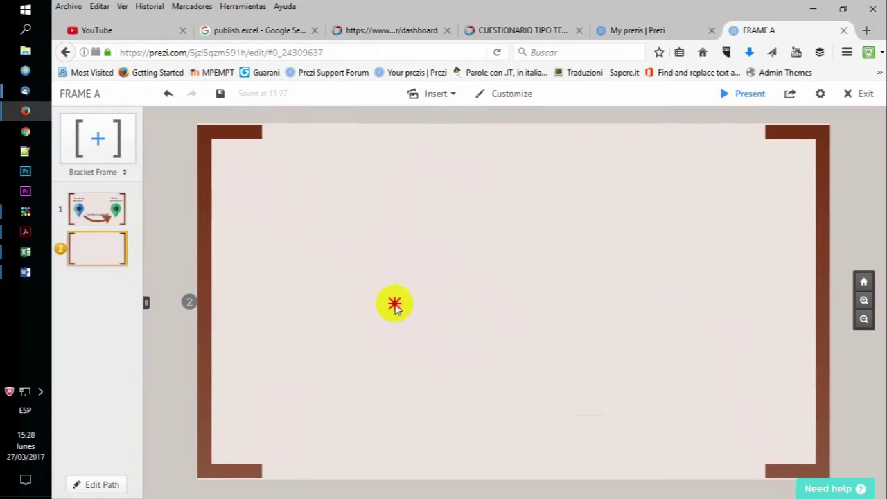
type("DUMMY FRAME")
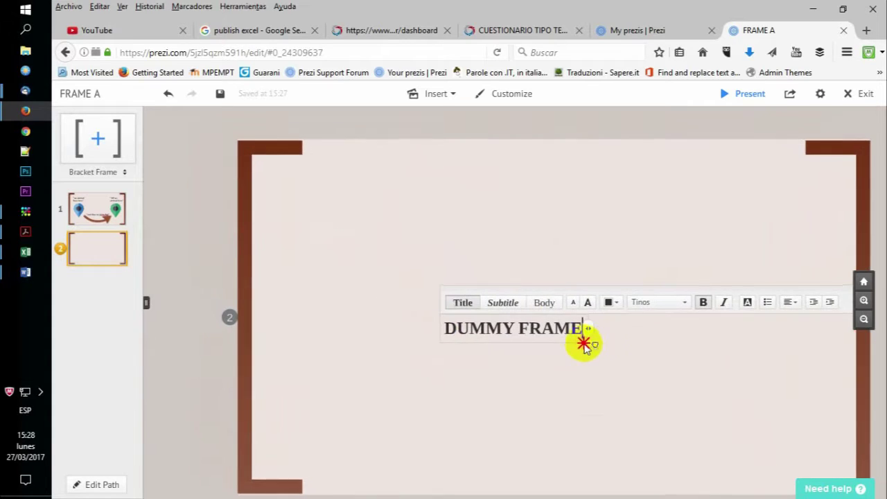
left_click_drag(584, 337, 684, 340)
left_click(529, 266)
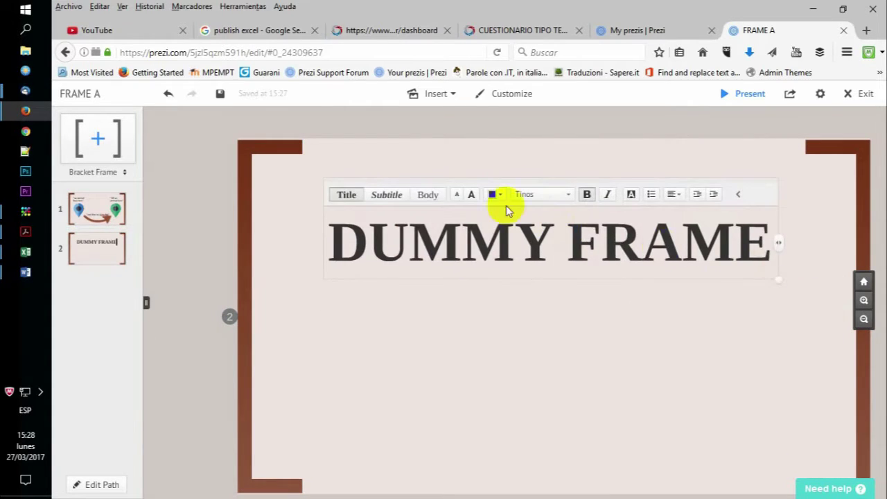
left_click(478, 195)
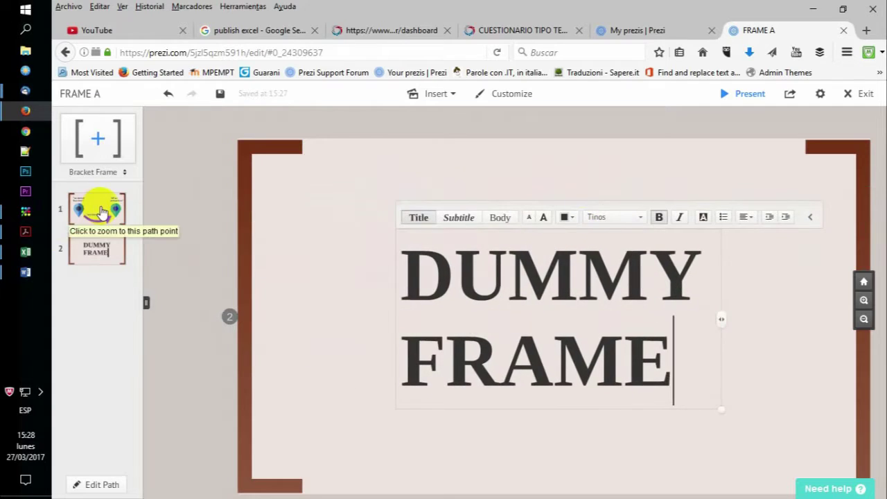
left_click(99, 205)
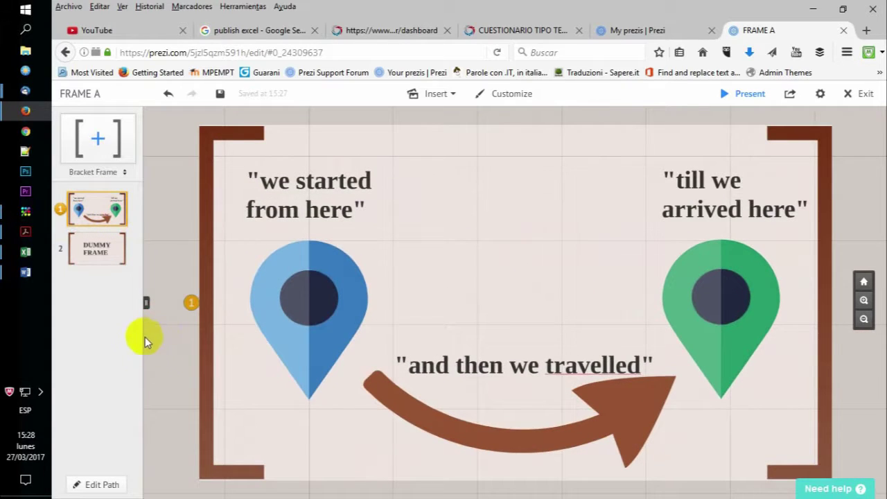
Step: Add the first frame to the path twice more, placing both copies ahead of DUMMY FRAME
left_click(113, 486)
left_click(206, 428)
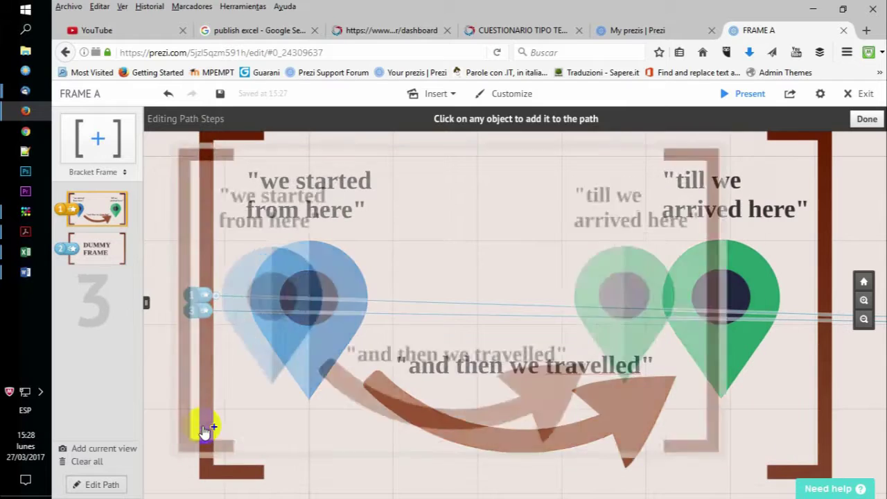
left_click_drag(79, 287, 98, 272)
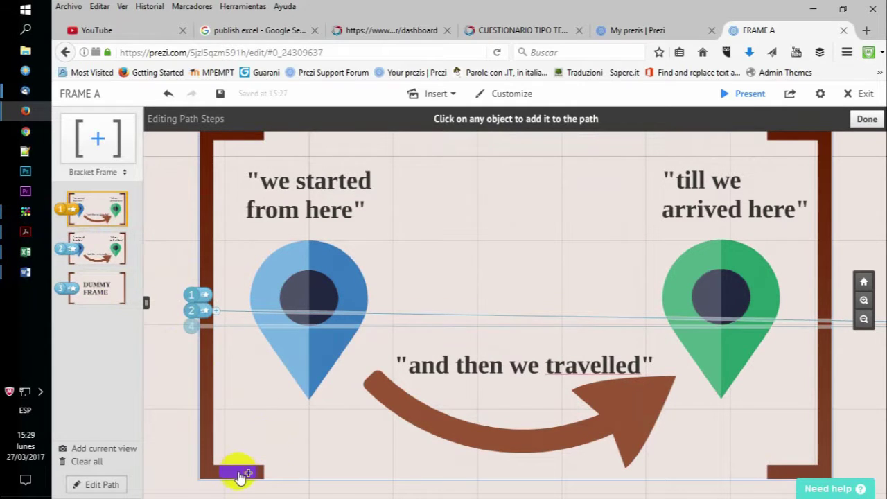
left_click(233, 471)
left_click_drag(79, 326, 83, 286)
left_click(103, 485)
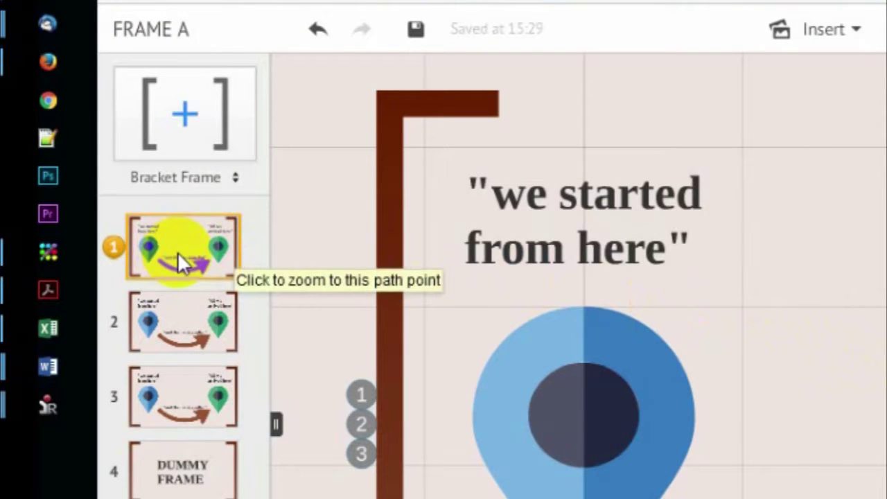
Step: Attach voice_1.mp3 as the voice-over for path step 1
right_click(178, 254)
left_click(461, 412)
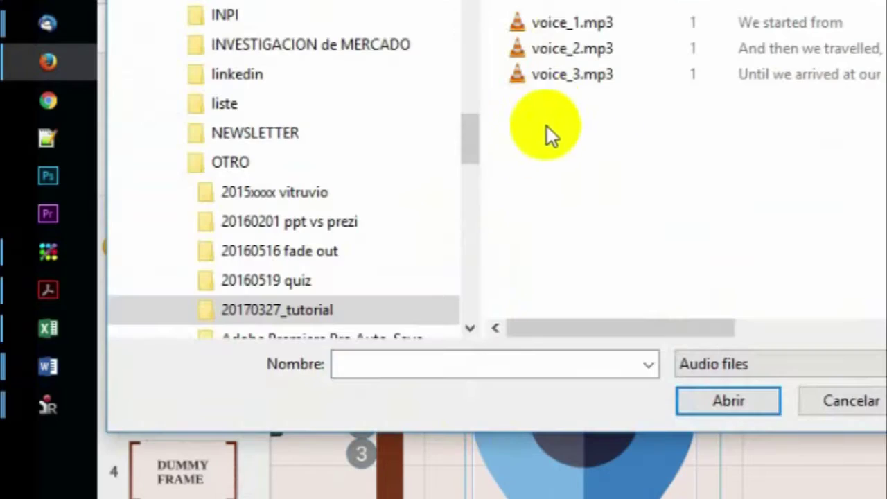
left_click(575, 23)
left_click(741, 400)
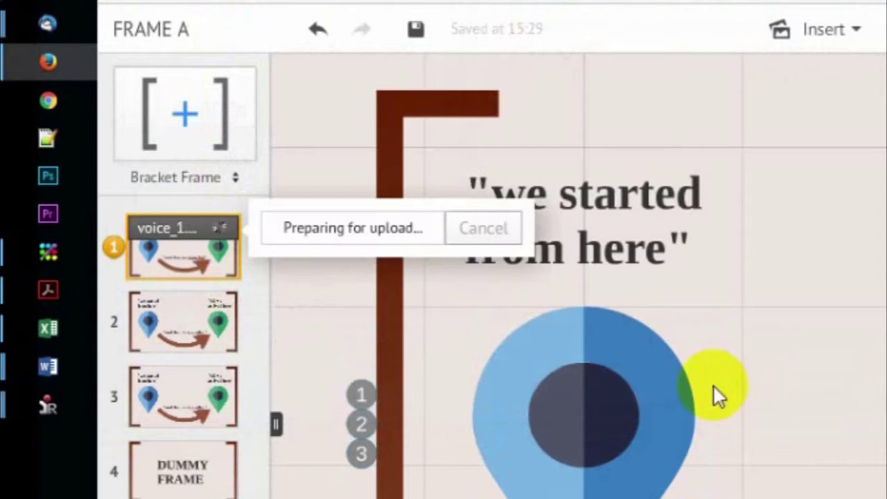
Step: Attach voice_2.mp3 as the voice-over for path step 2
right_click(196, 320)
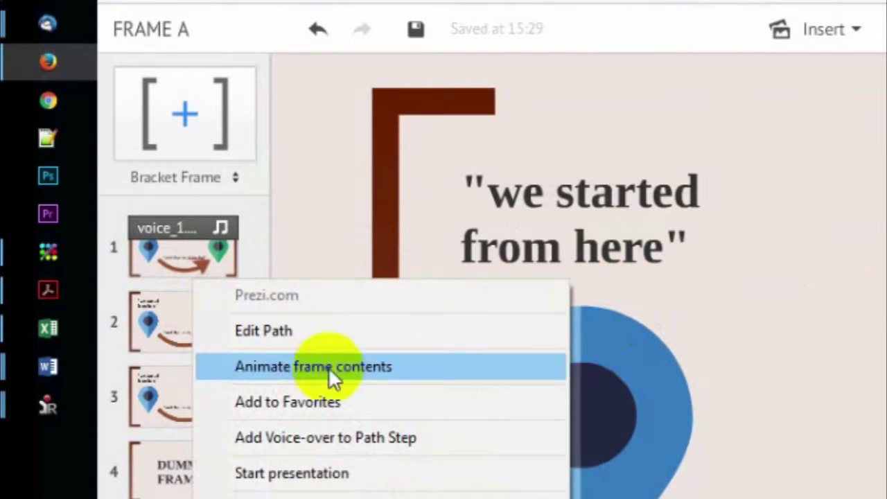
left_click(426, 438)
left_click(572, 49)
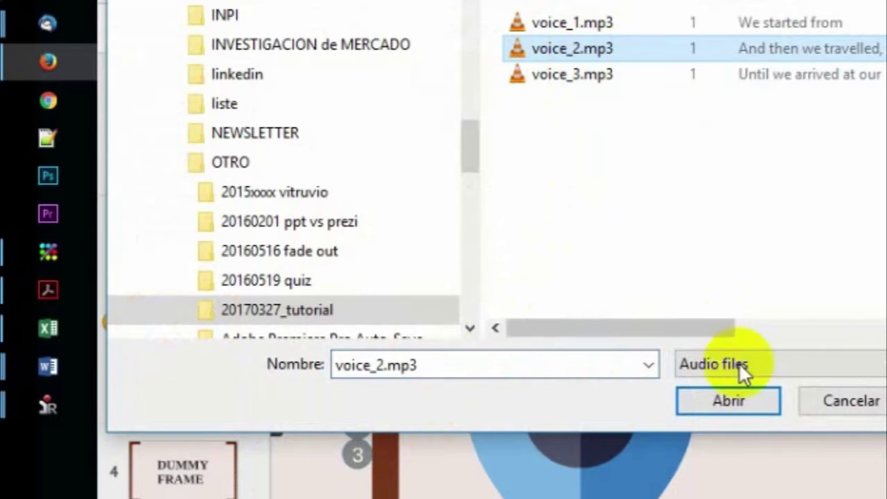
left_click(736, 401)
Step: Attach voice_3.mp3 as the voice-over for path step 3
right_click(177, 395)
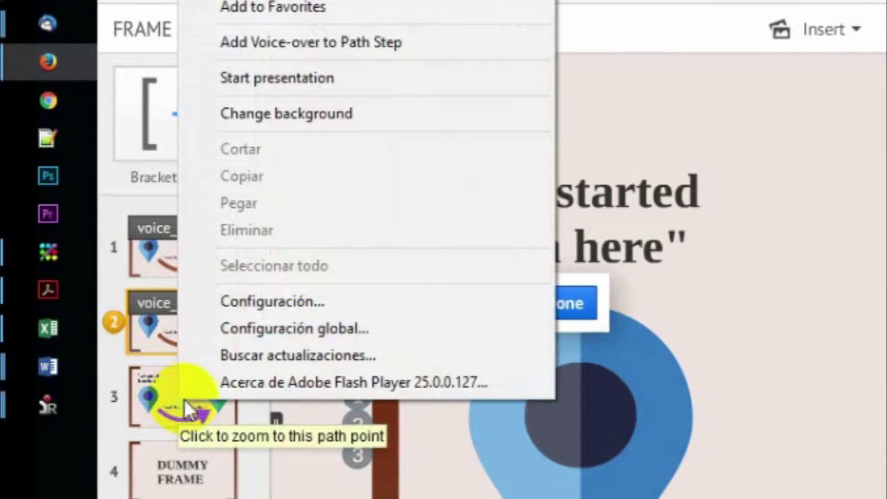
left_click(412, 42)
left_click(590, 76)
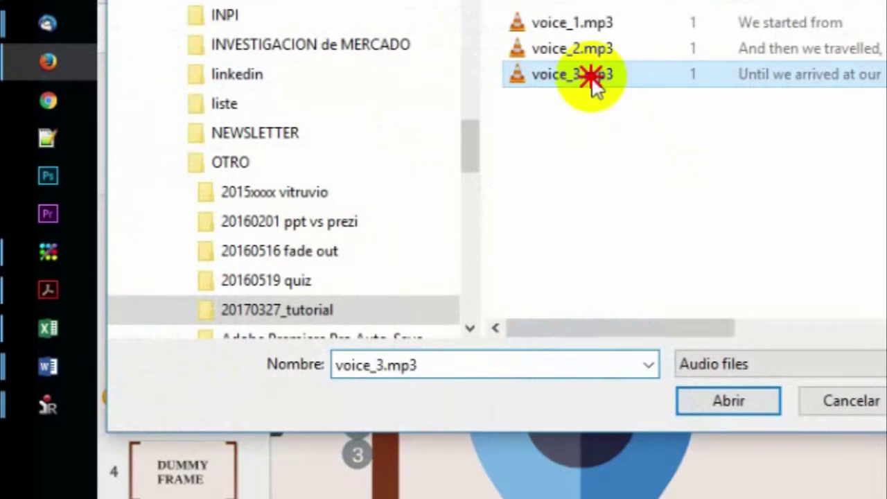
left_click(741, 406)
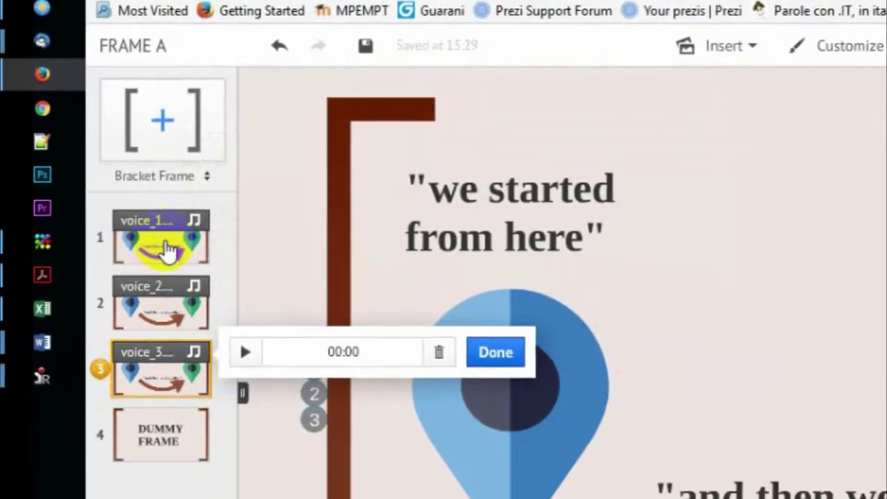
Step: Open step 1's frame-content animation and close it unchanged
right_click(192, 254)
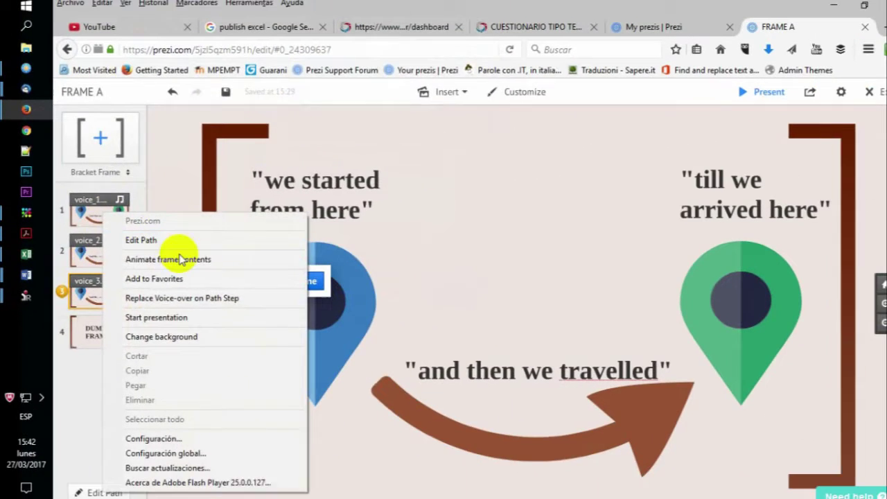
left_click(238, 289)
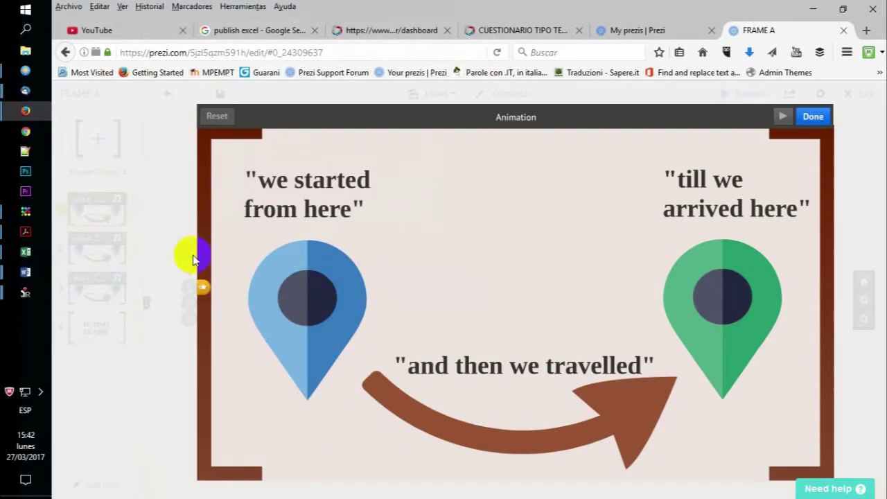
left_click(813, 116)
Step: Add a fade-in to the arrow for the selected path step
right_click(102, 223)
left_click(220, 270)
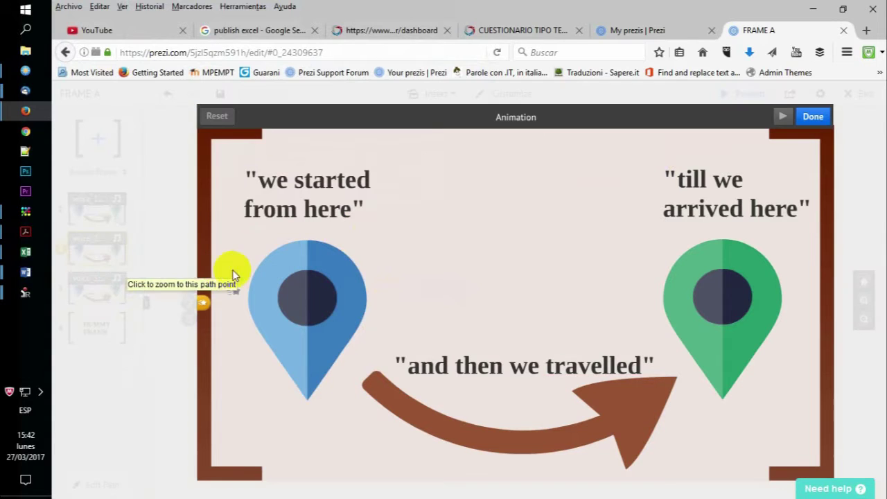
left_click(469, 406)
left_click(673, 192)
left_click(812, 115)
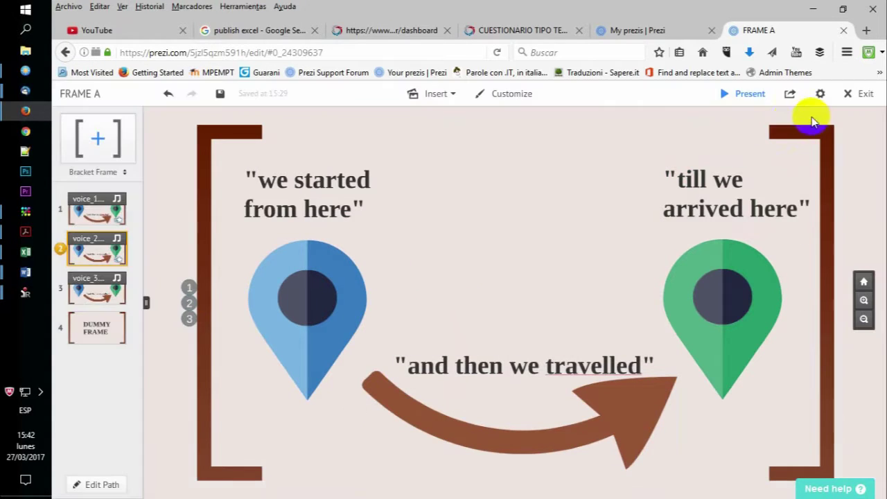
Step: Open step 3's frame-content animation and close it
right_click(111, 291)
left_click(229, 62)
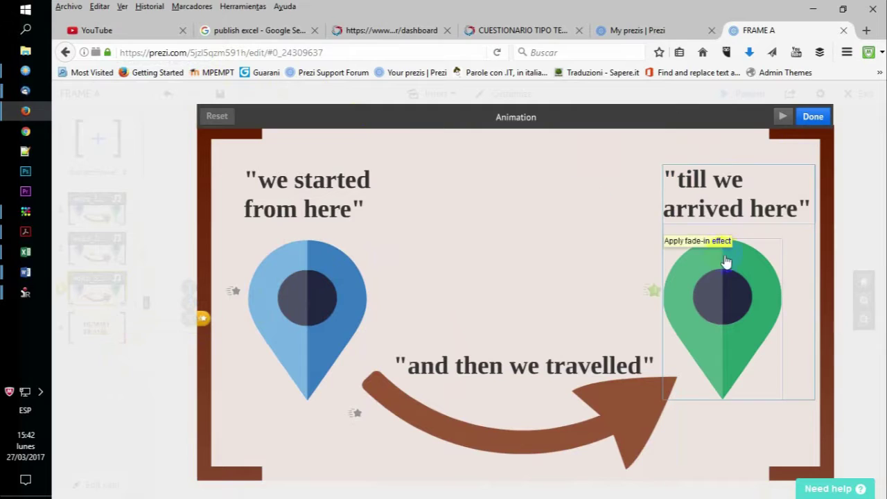
left_click(811, 117)
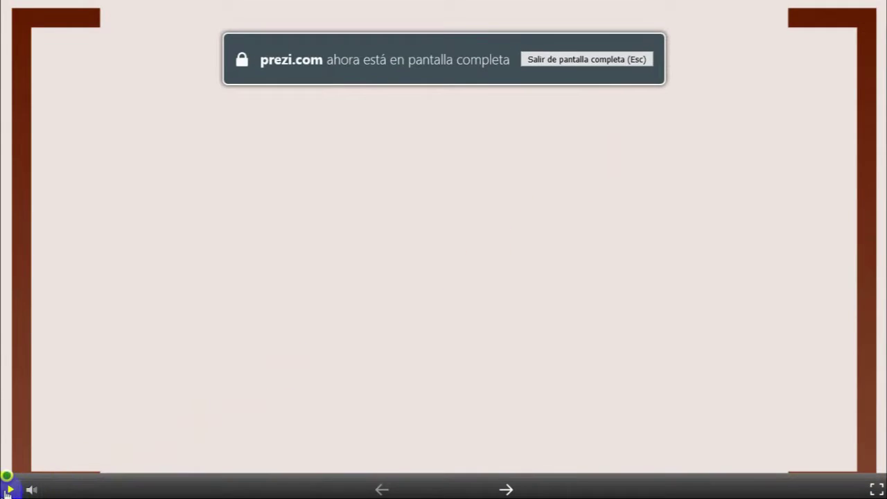
left_click(10, 490)
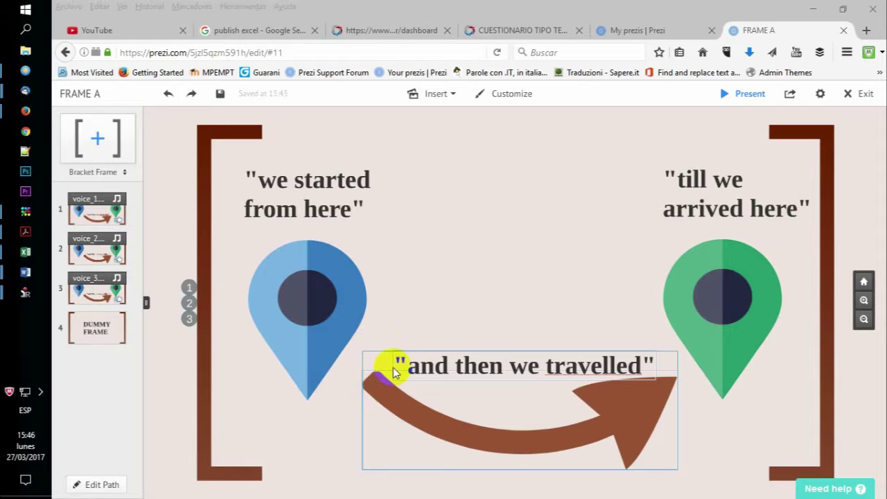
Step: Add the bracket frame to the path again and move it to position 2
left_click(78, 486)
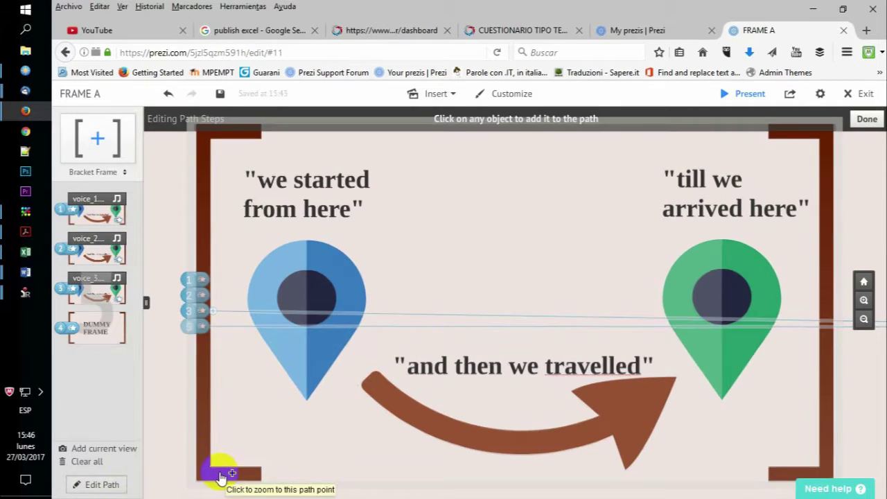
left_click(206, 475)
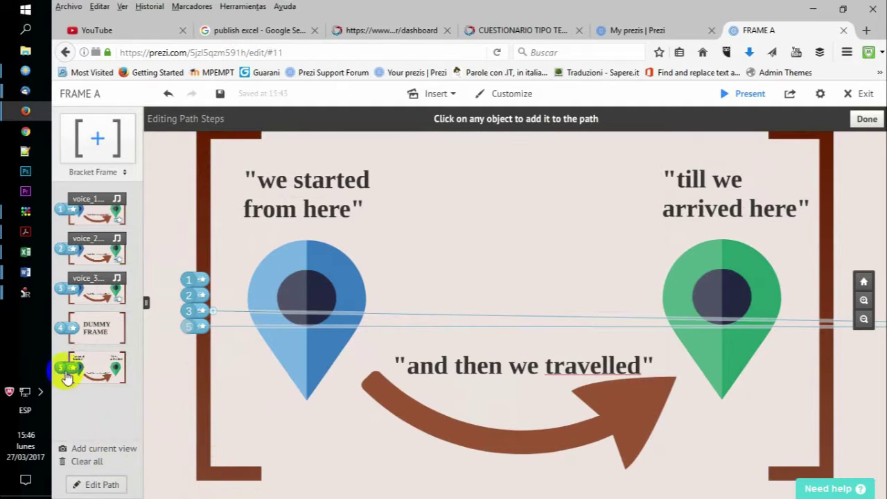
left_click_drag(93, 363, 69, 252)
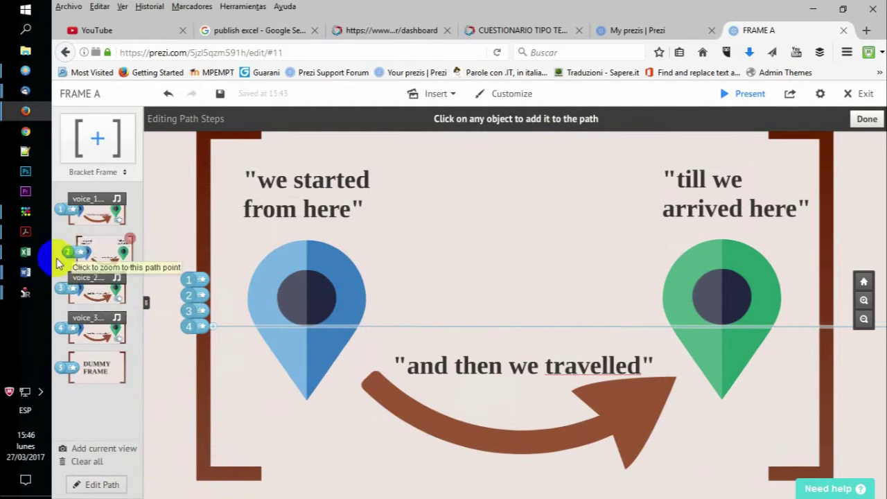
left_click(110, 484)
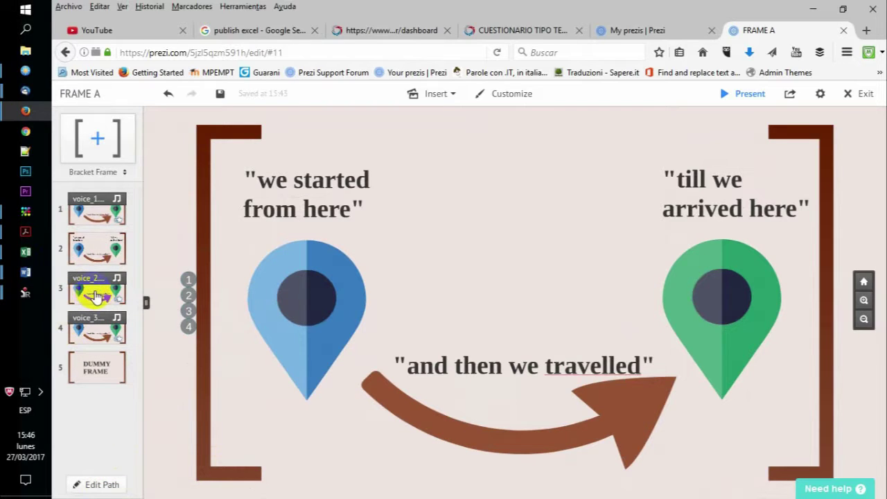
Step: Check step 3's frame animation, then review path steps 3 and 2
right_click(95, 294)
left_click(216, 73)
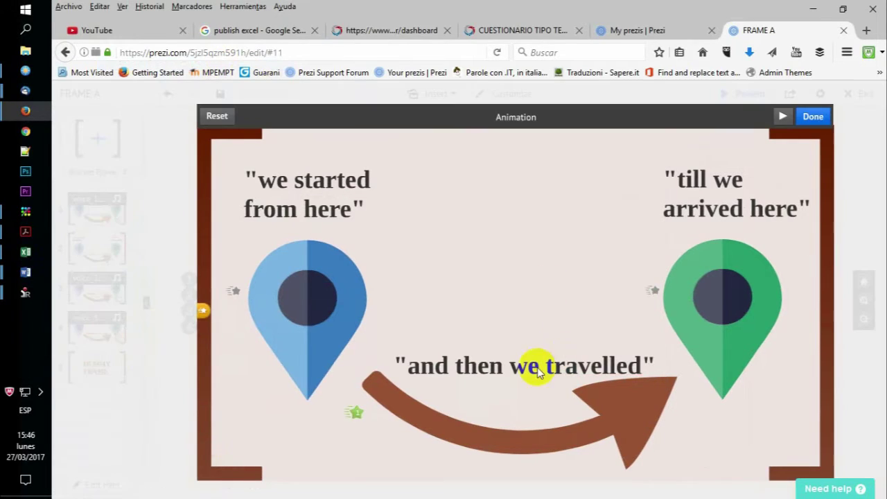
left_click(817, 116)
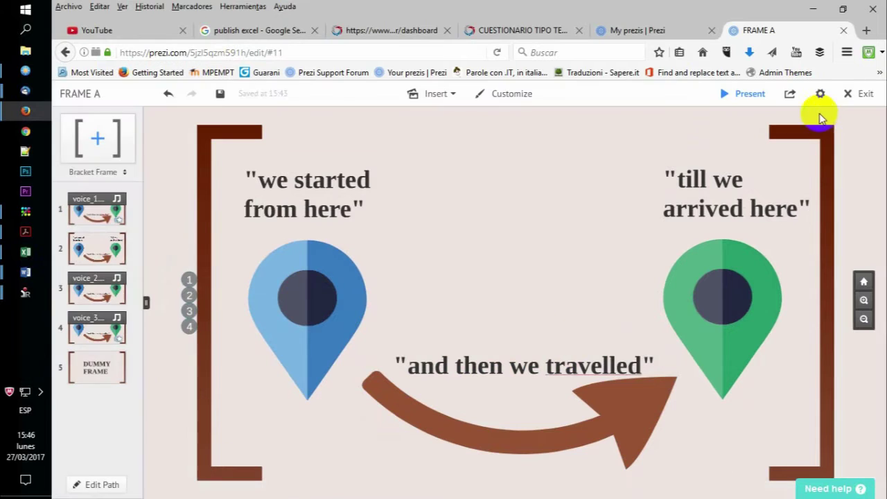
left_click(97, 297)
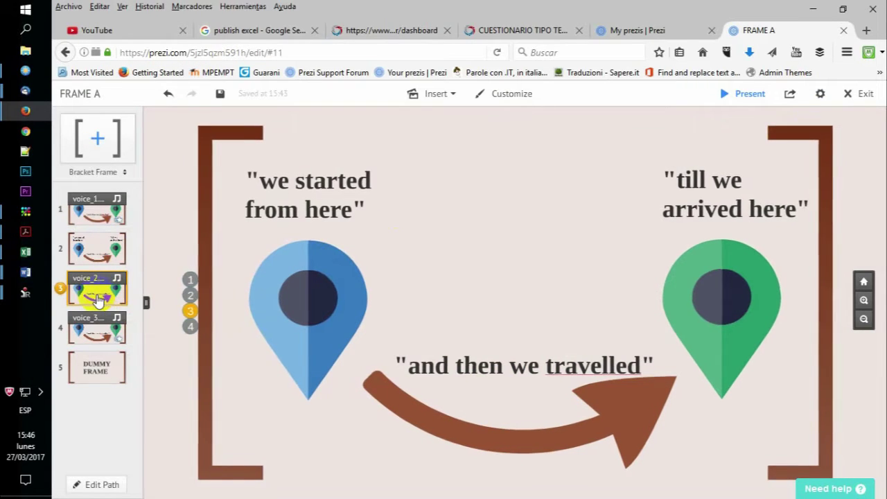
left_click(96, 248)
Step: Fade in the arrow and its caption during path step 2
right_click(96, 249)
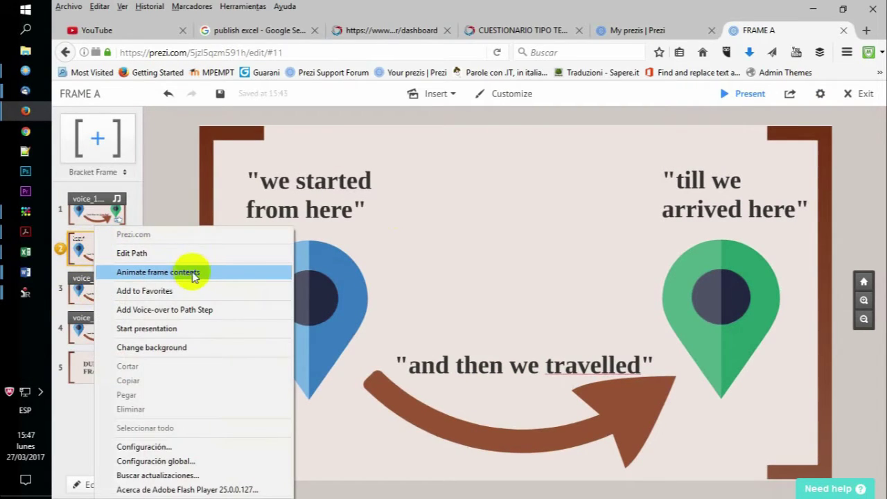
left_click(96, 248)
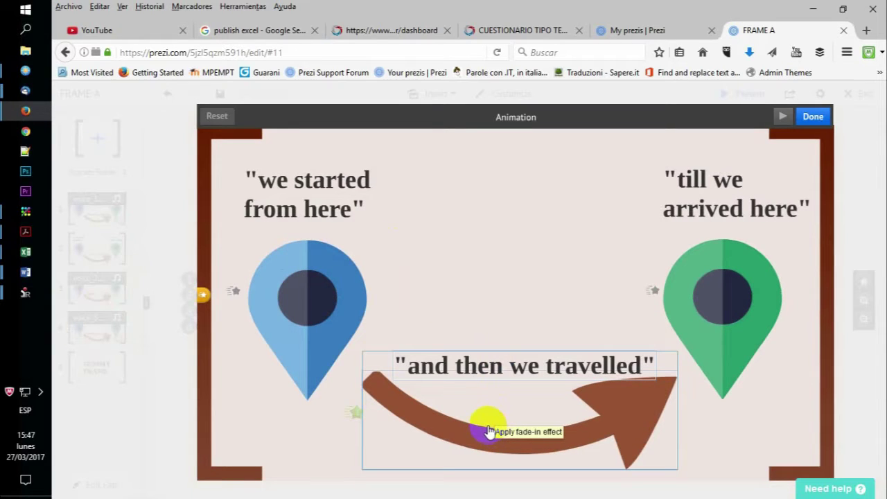
left_click(479, 430)
left_click(813, 116)
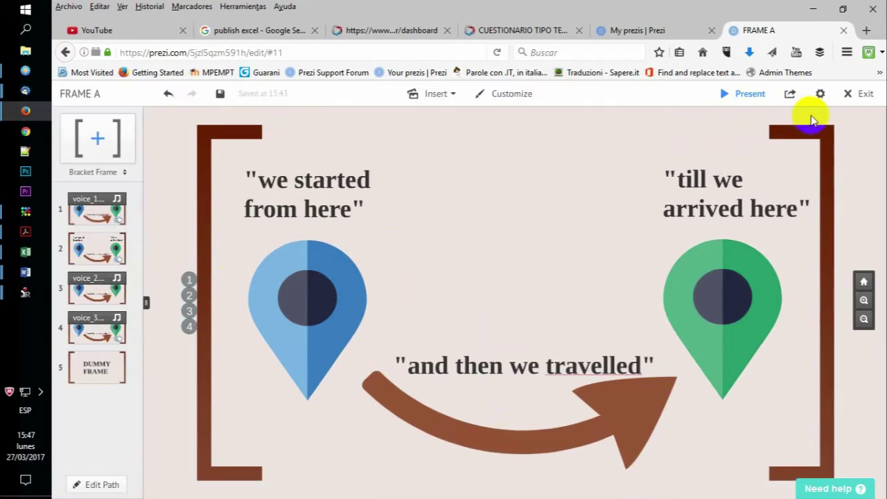
Step: Attach 02sec_silence.mp3 as step 2's voice-over, then go back to step 1
right_click(82, 260)
left_click(231, 318)
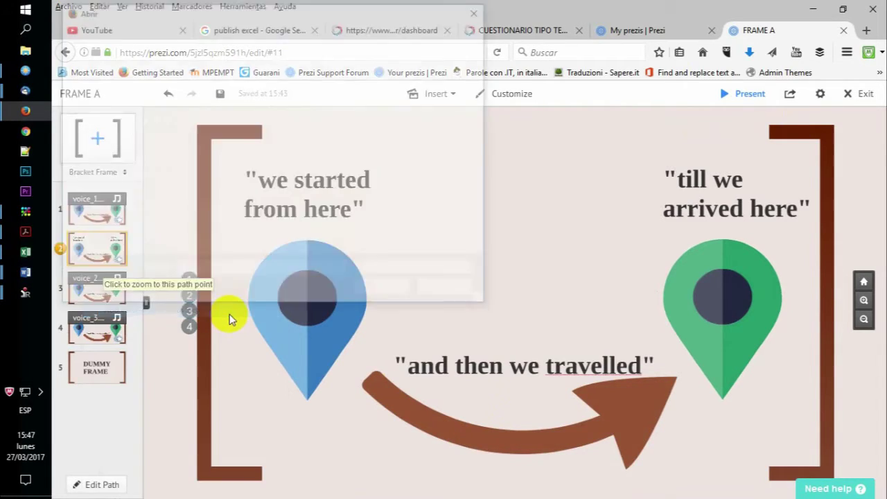
left_click(305, 92)
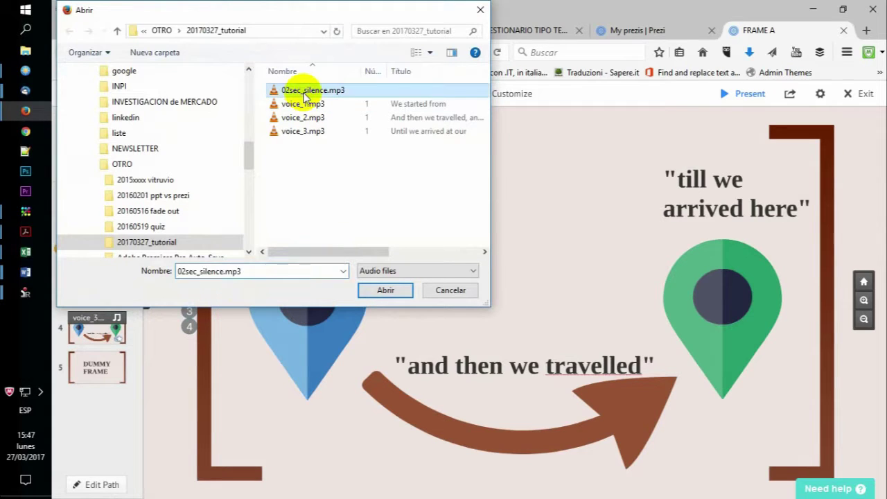
left_click(386, 291)
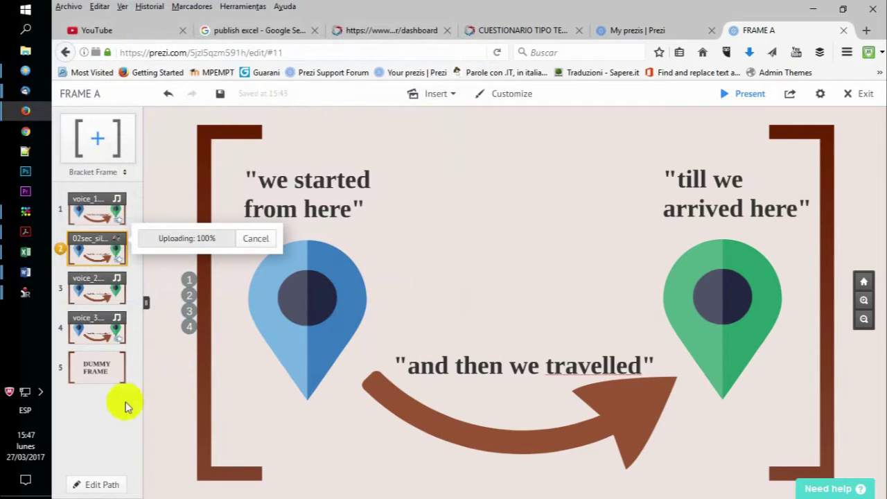
left_click(95, 214)
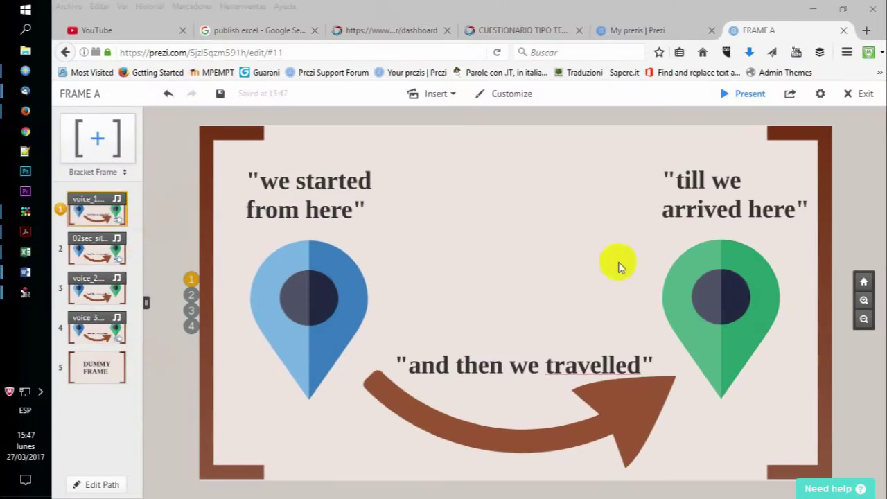
Step: Autoplay the presentation full-screen so the pins and arrow appear in turn up to DUMMY FRAME
left_click(725, 94)
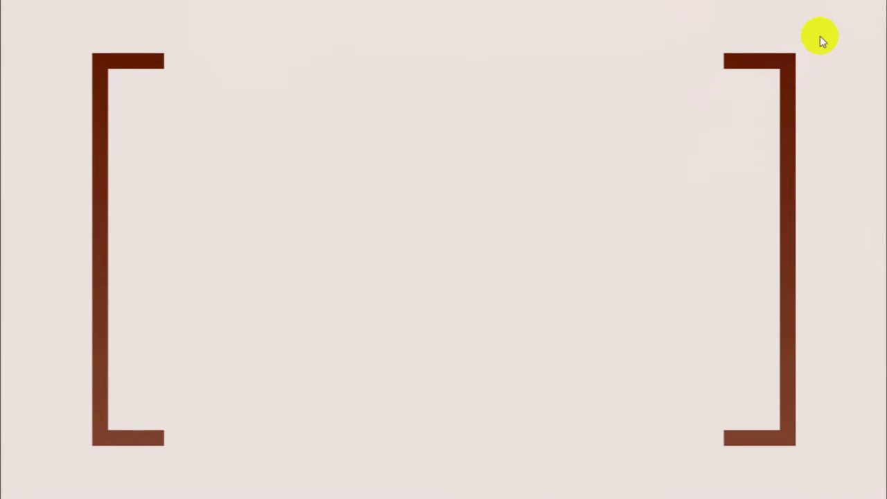
left_click(9, 487)
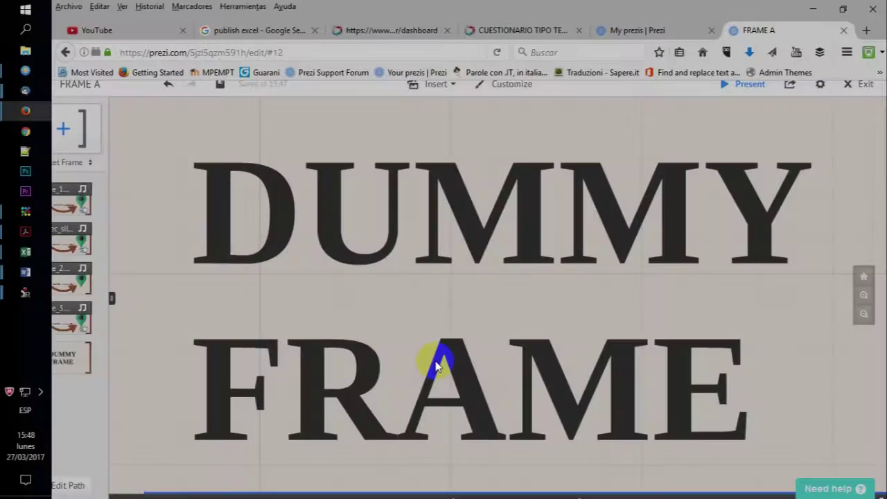
Step: Remove the fifth path step, DUMMY FRAME, from the presentation path
left_click(90, 481)
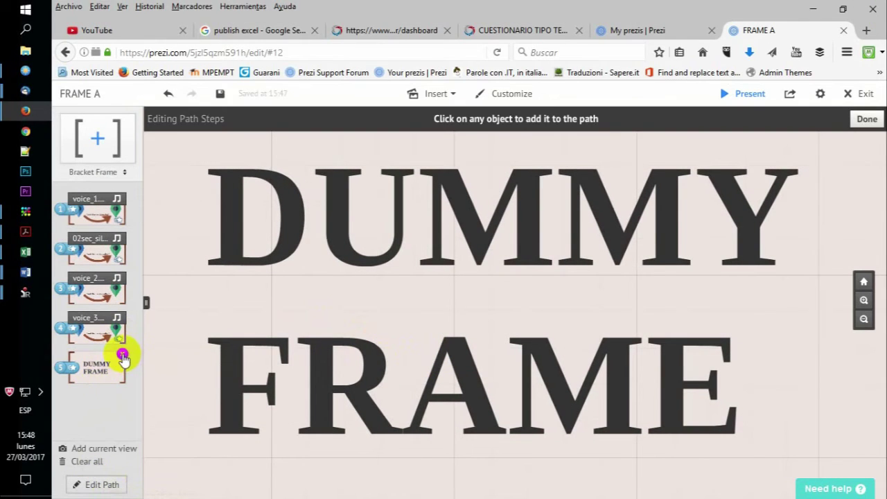
left_click(122, 355)
left_click(95, 483)
Step: Delete the DUMMY FRAME bracket from the canvas and return to path step 1
scroll(452, 301, "down", 1)
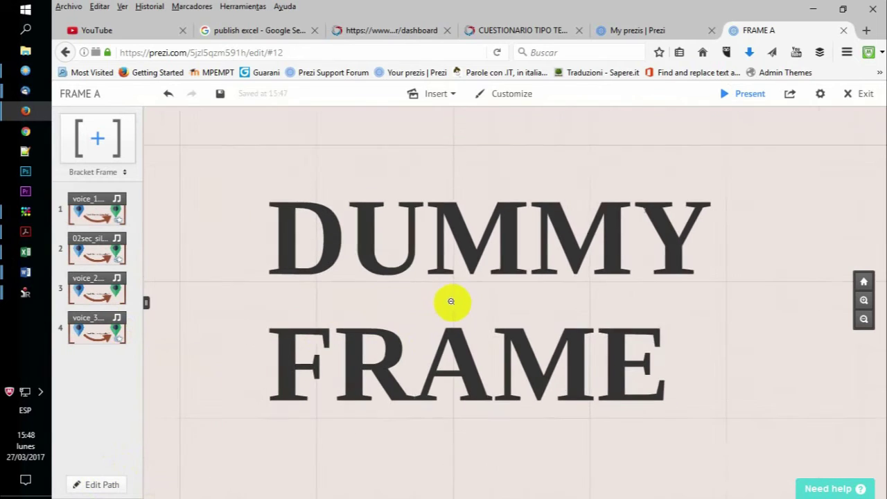
scroll(451, 301, "down", 2)
left_click(289, 170)
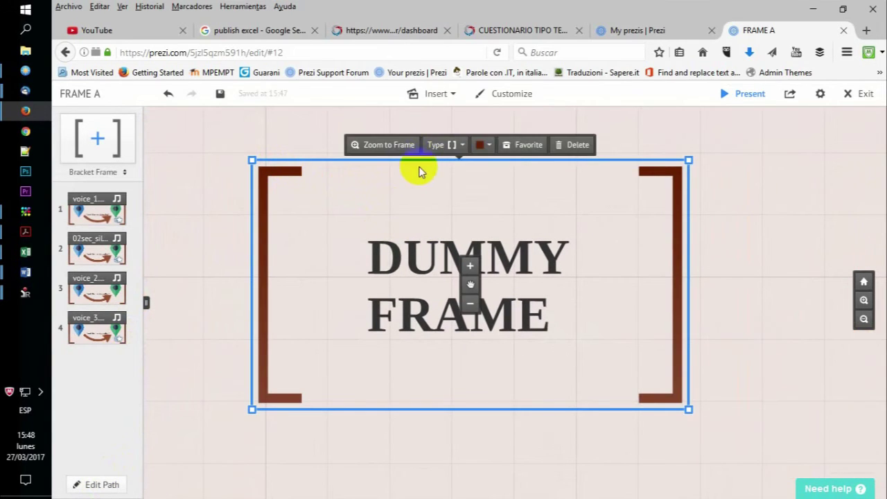
left_click(574, 147)
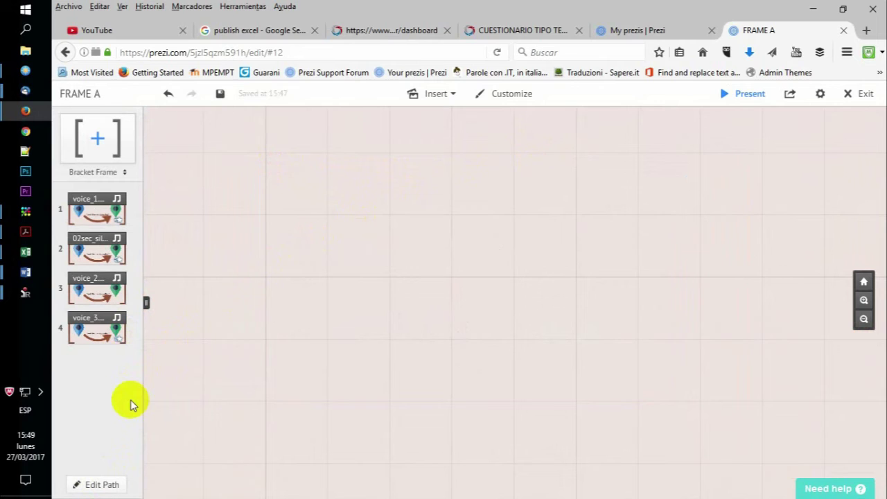
left_click(95, 216)
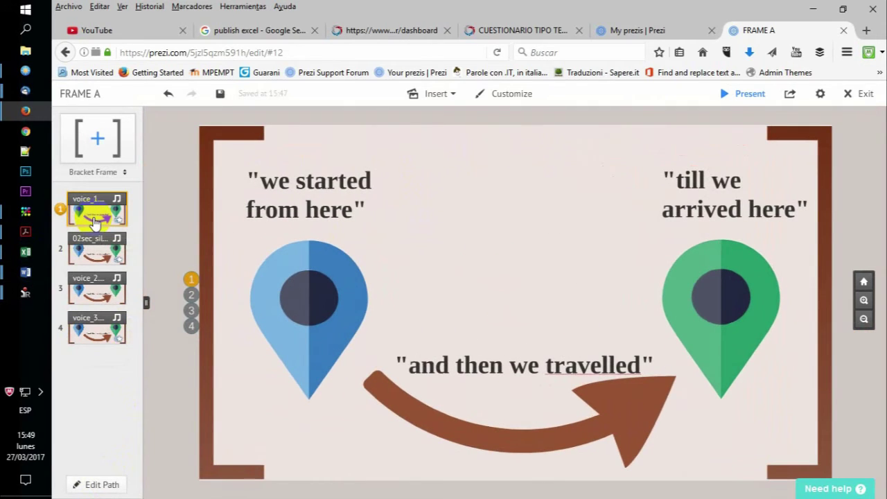